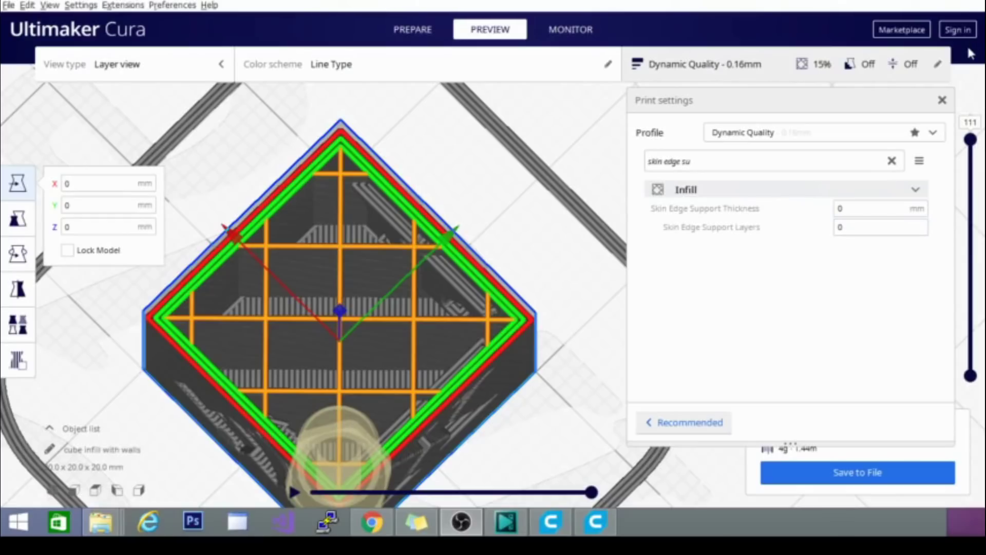
Set Skin Edge Support Thickness to 0.4 mm and reslice the cube.
double_click(840, 208)
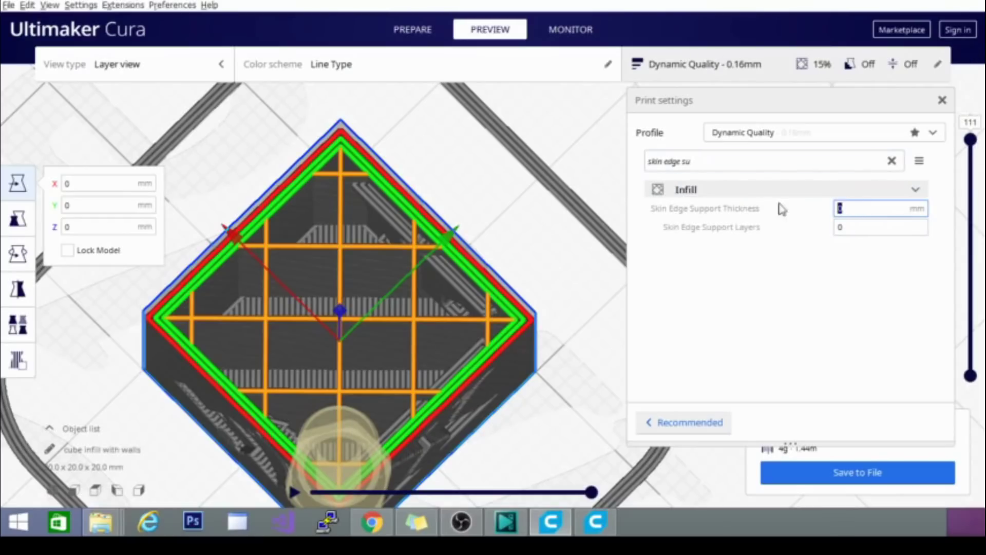
mouse_move(739, 208)
text(.4)
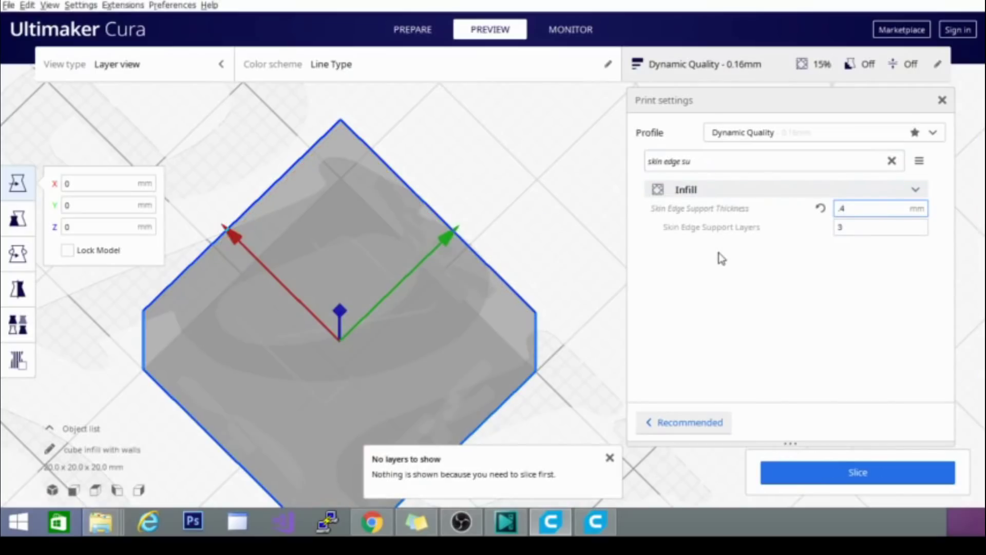
click(849, 477)
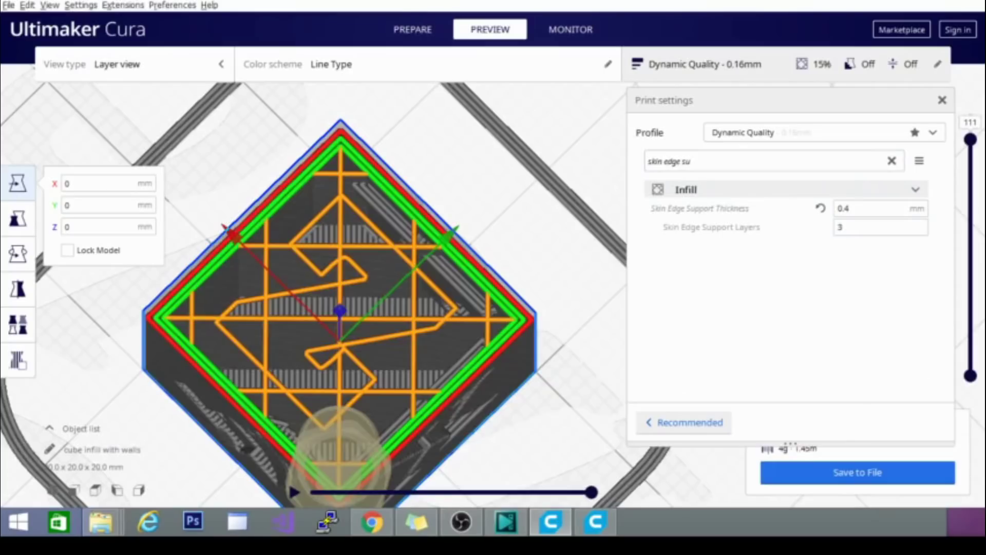
Preview the sliced layers, stepping to layer 109 and then up to the top skin at 119.
click(970, 375)
drag(970, 139, 973, 148)
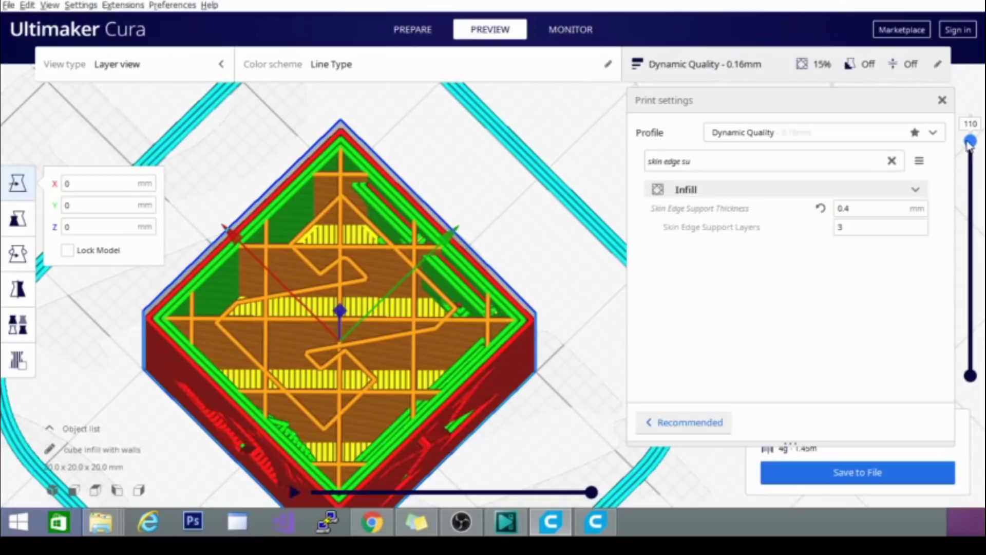
drag(969, 143, 961, 122)
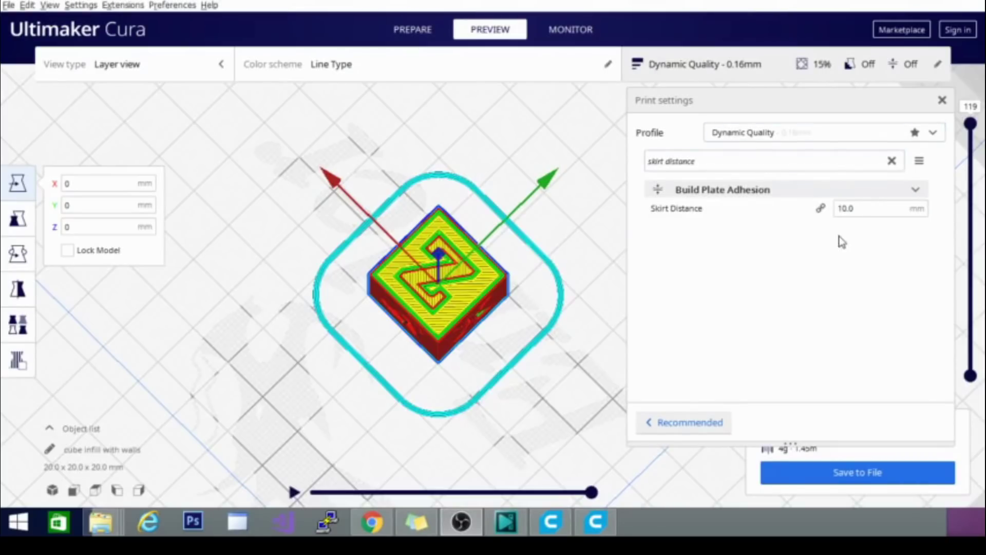
Back in Prepare, add one copy of the cube with Multiply Selected Model.
mouse_move(857, 208)
click(392, 32)
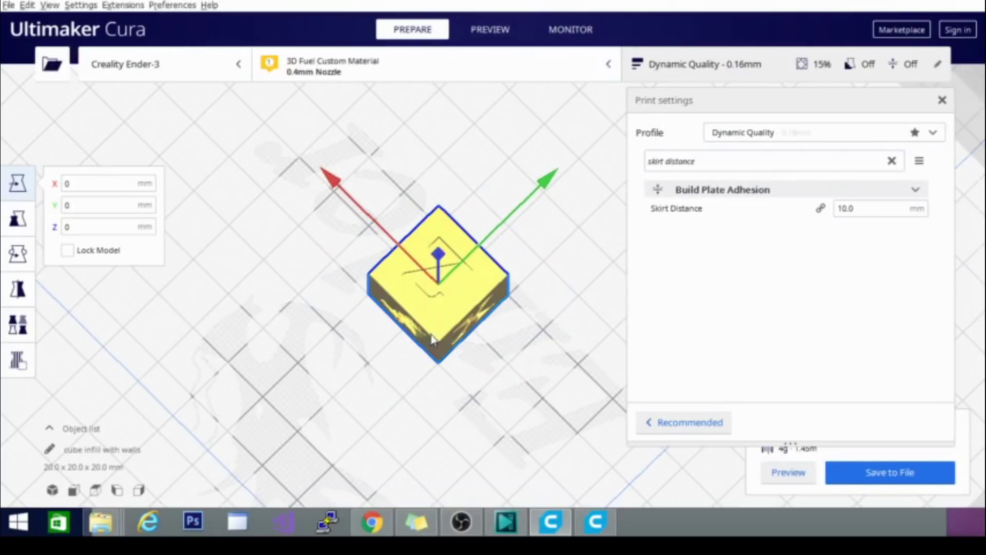
right_click(409, 294)
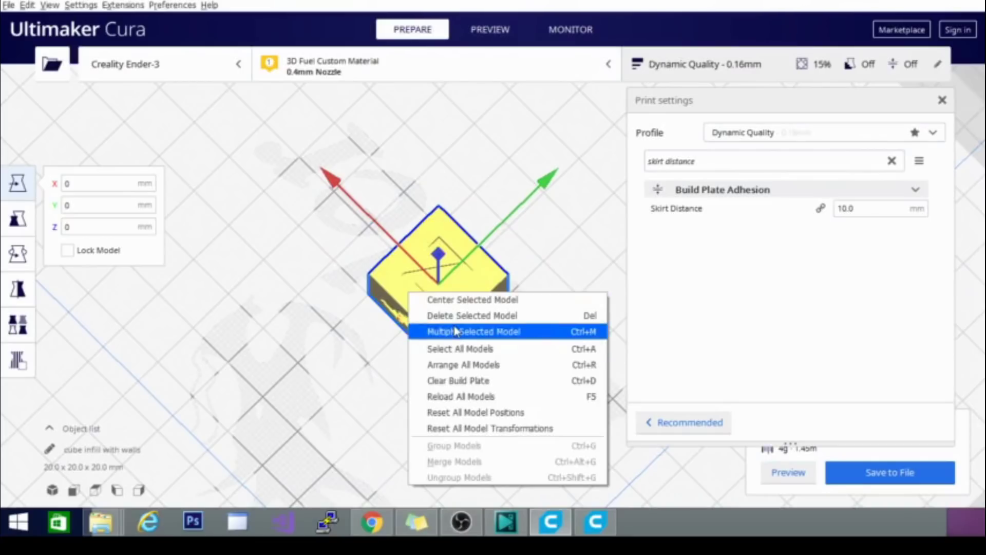
click(455, 331)
click(520, 254)
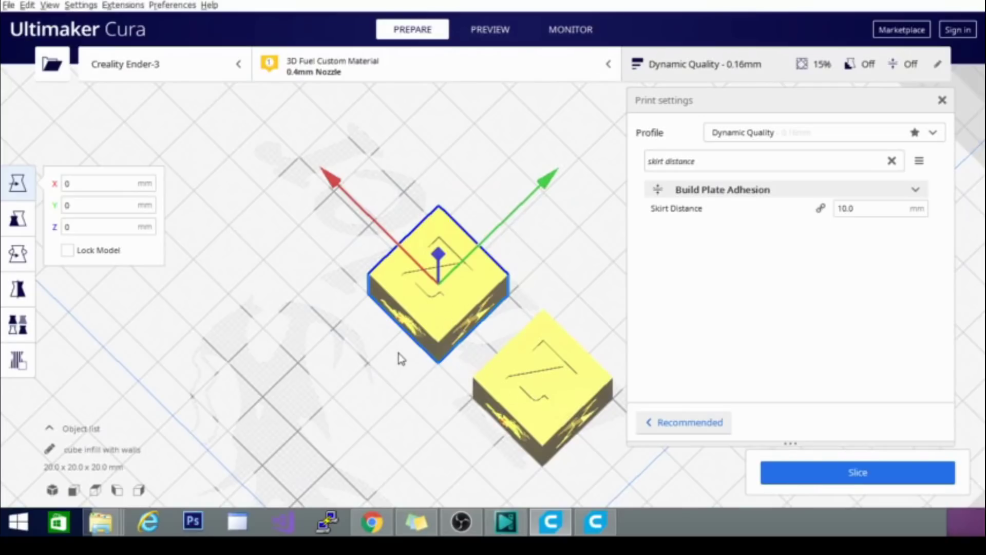
Move the original cube down-left, slice both cubes and show their layer preview.
drag(445, 324, 395, 380)
click(844, 476)
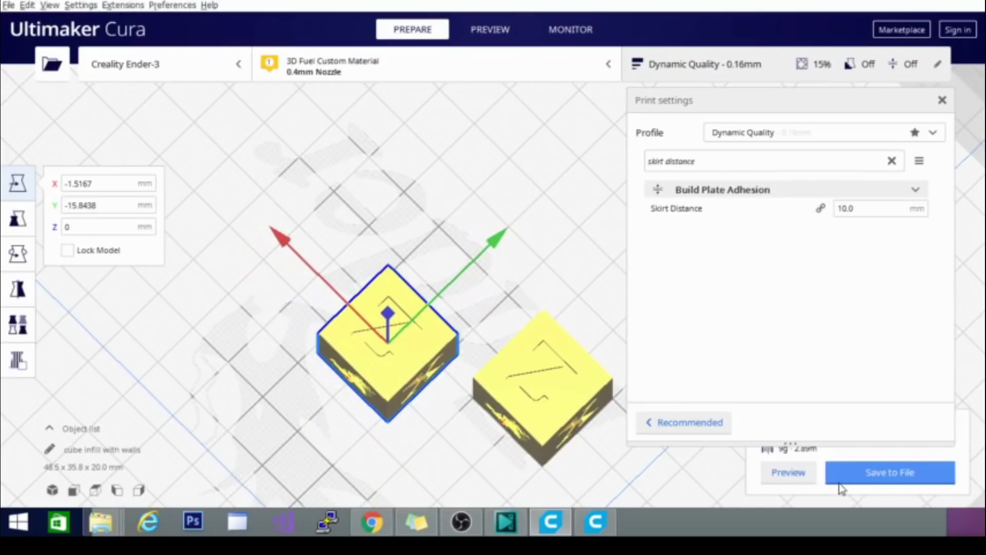
click(490, 32)
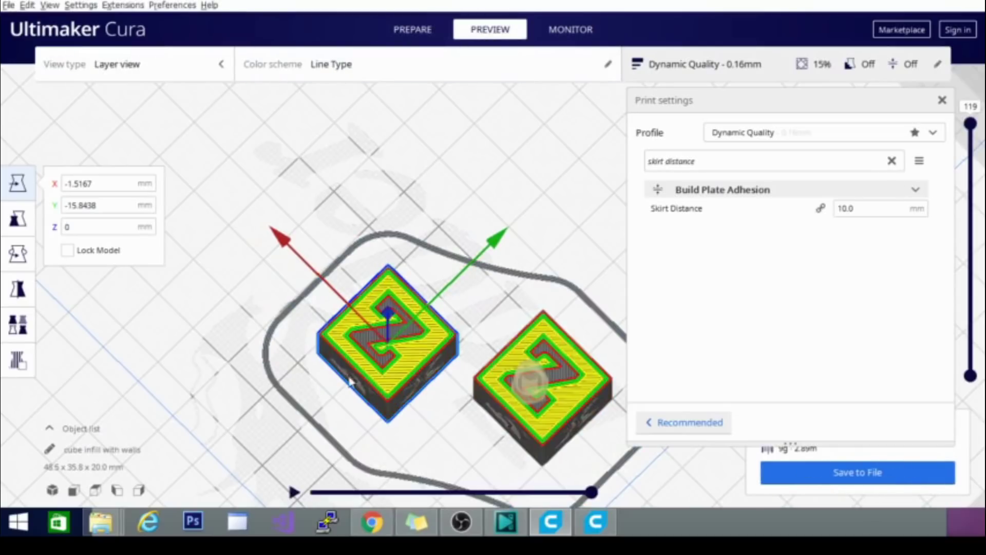
Set Skirt Distance to 2 mm and reslice.
click(858, 208)
double_click(844, 208)
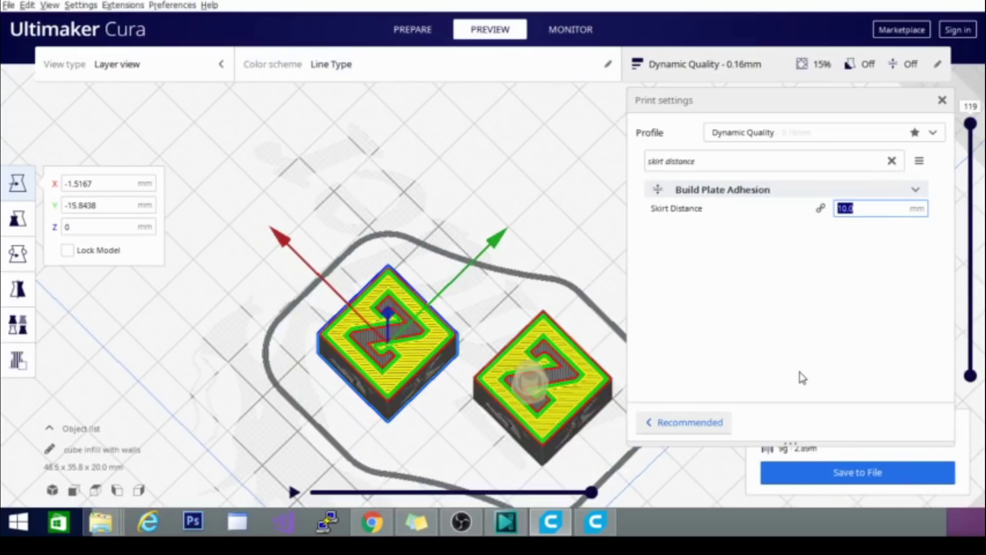
text(2)
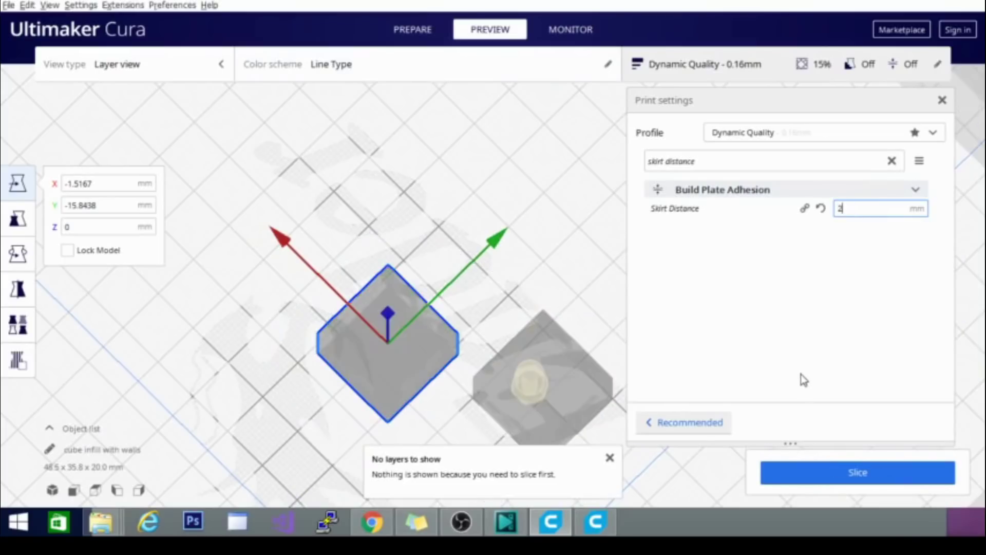
click(855, 475)
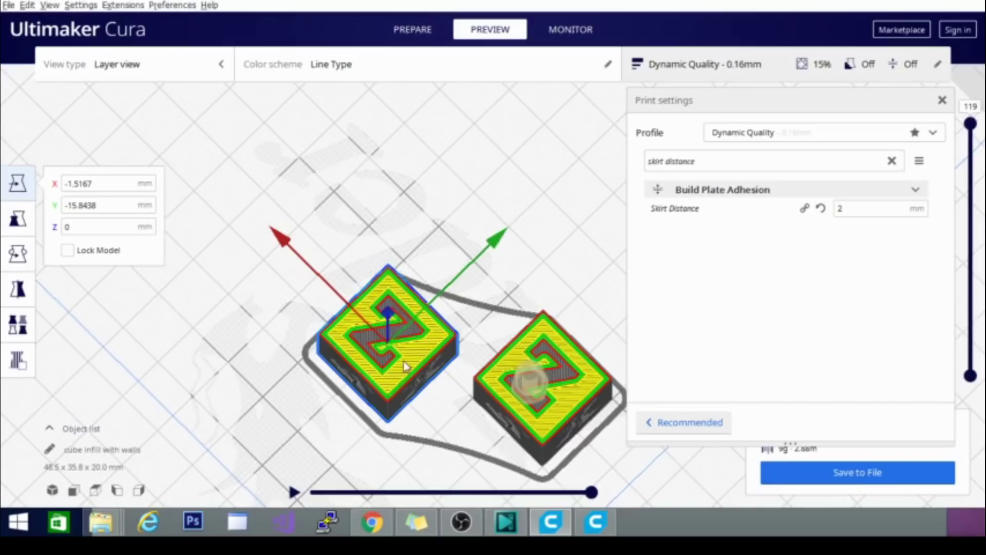
Set Skirt Distance to 0 mm, reslice, then bring up the sticky note of video notes.
click(842, 208)
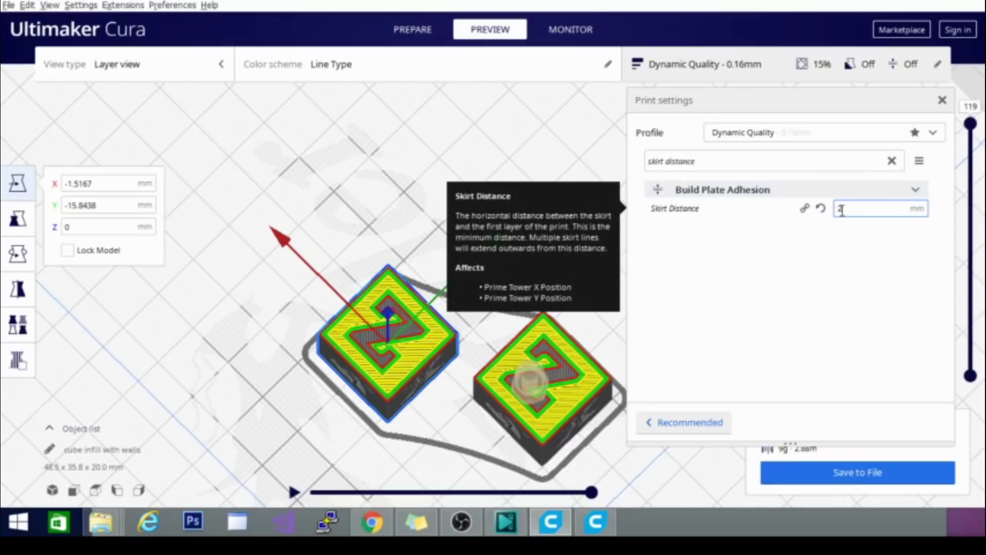
key(BackSpace)
text(0)
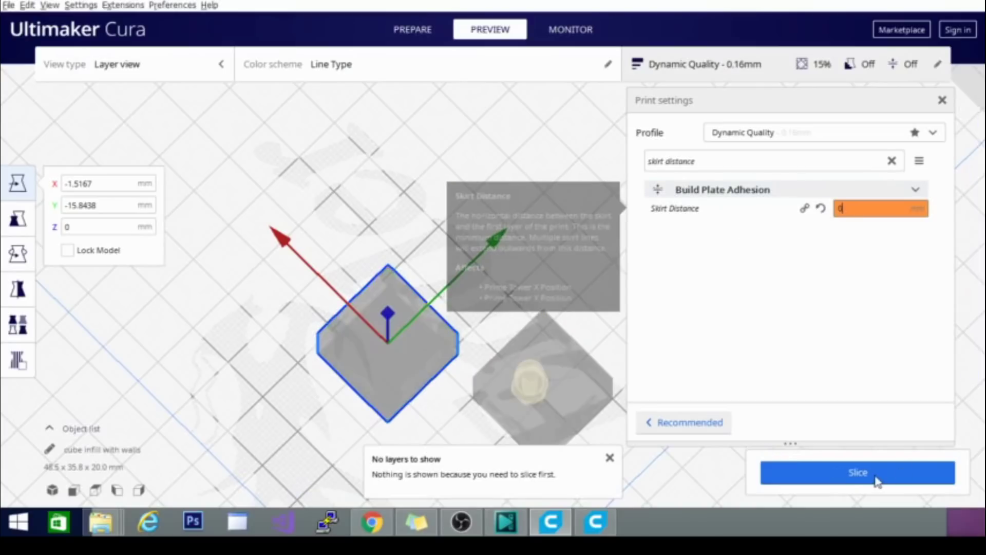
click(872, 476)
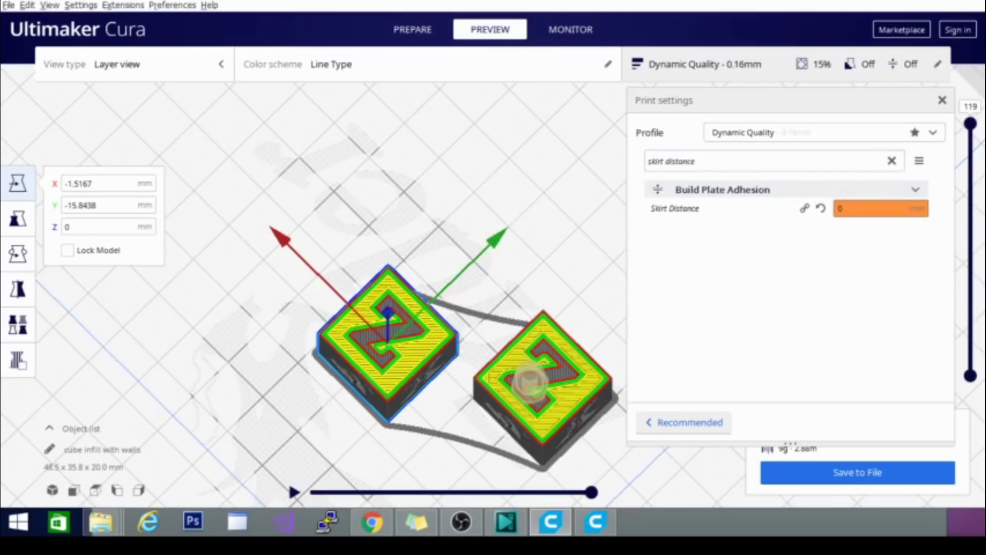
key(alt+Tab)
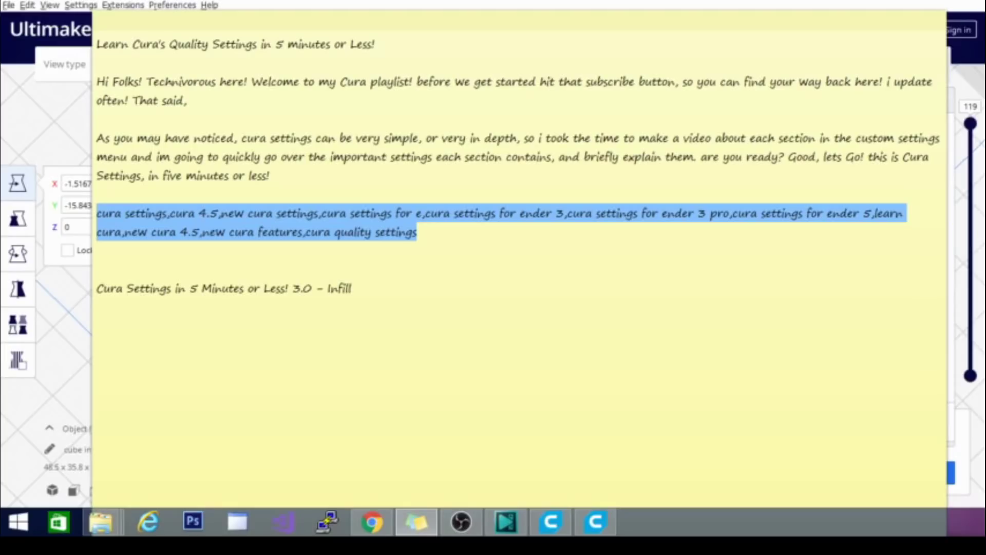
Switch from the sticky note back to Cura's sliced preview.
key(alt+Tab)
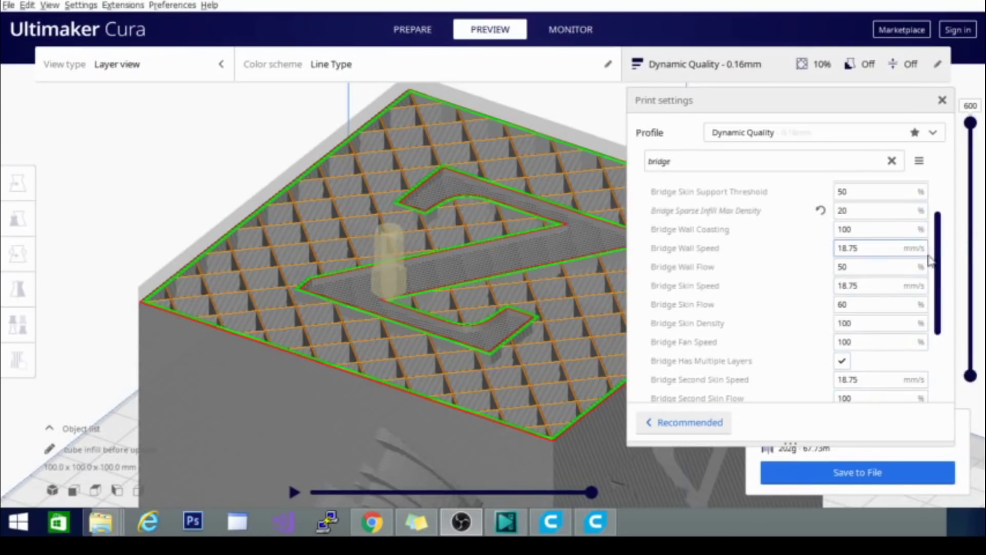
Scroll through the 'bridge' search results and read the bridge settings' tooltips.
scroll(873, 257, up, 2)
drag(673, 162, 580, 164)
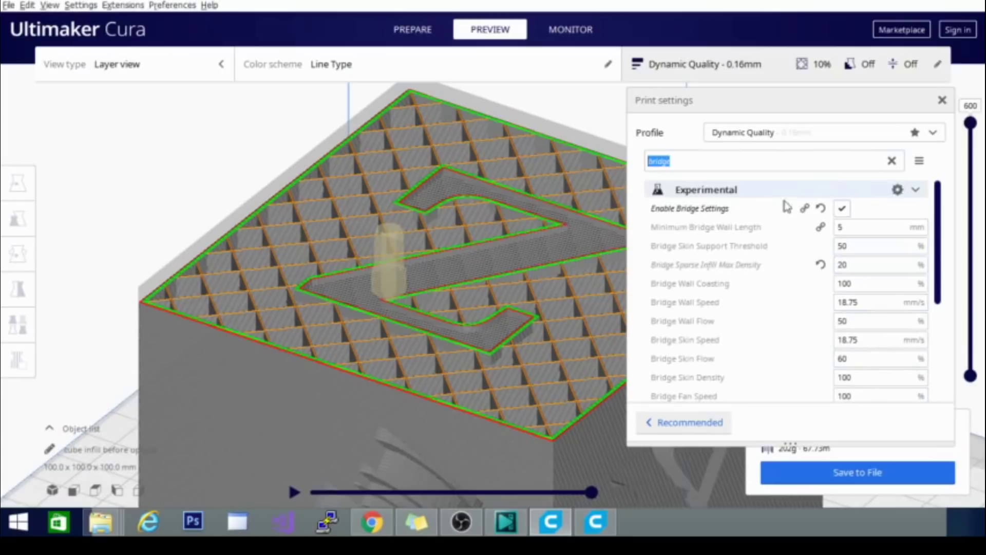
mouse_move(704, 215)
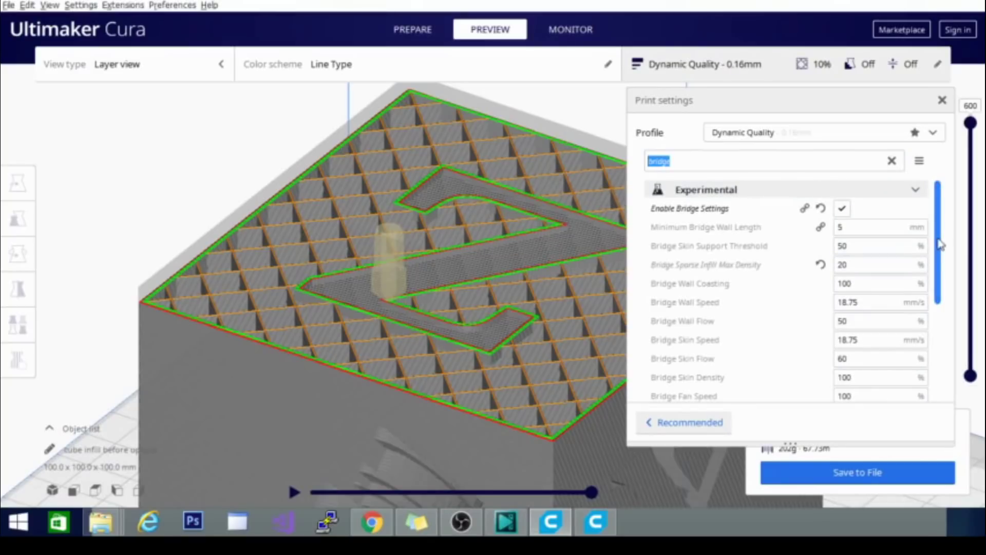
scroll(940, 259, down, 1)
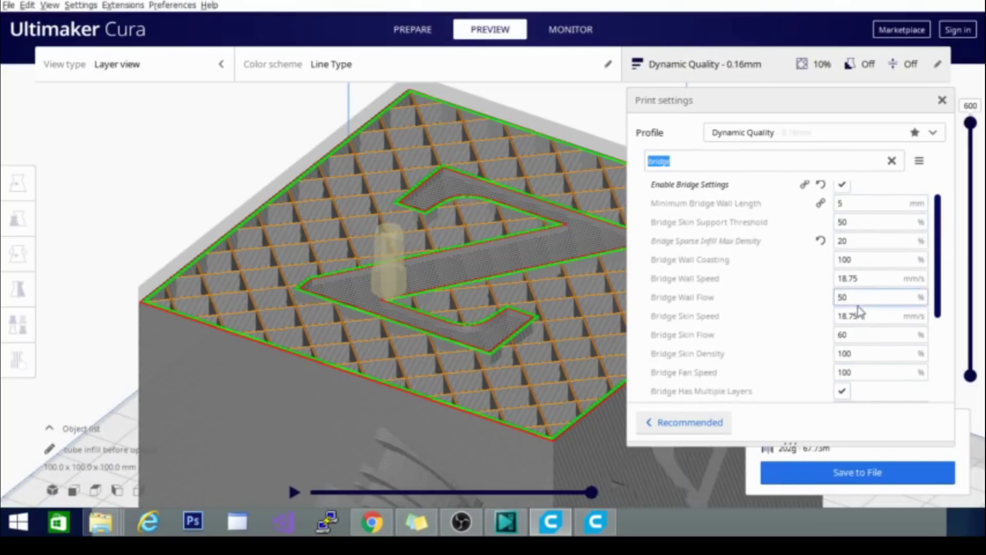
mouse_move(709, 249)
mouse_move(850, 241)
Delete the 'bridge' search, try searching 'shored', then erase it and clear the search box.
key(BackSpace)
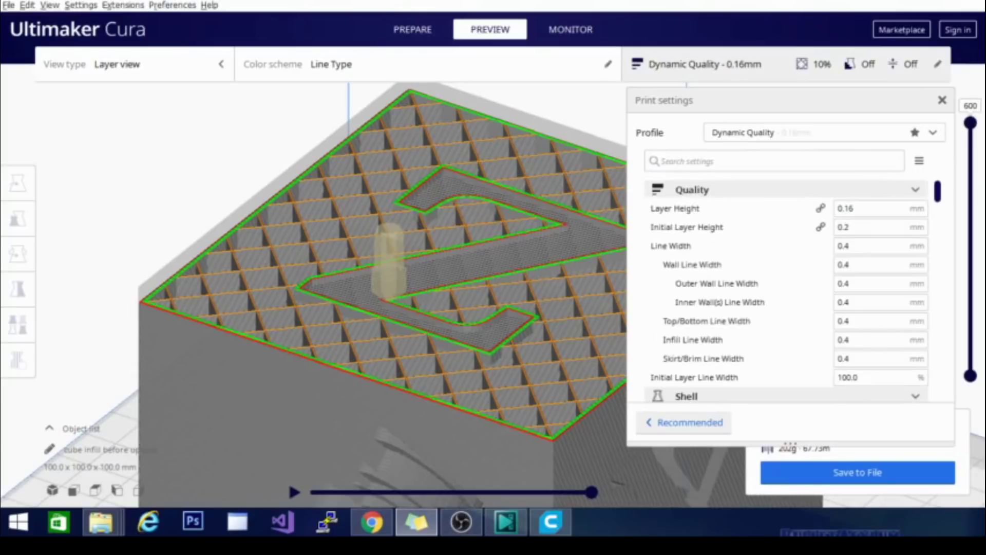
click(709, 157)
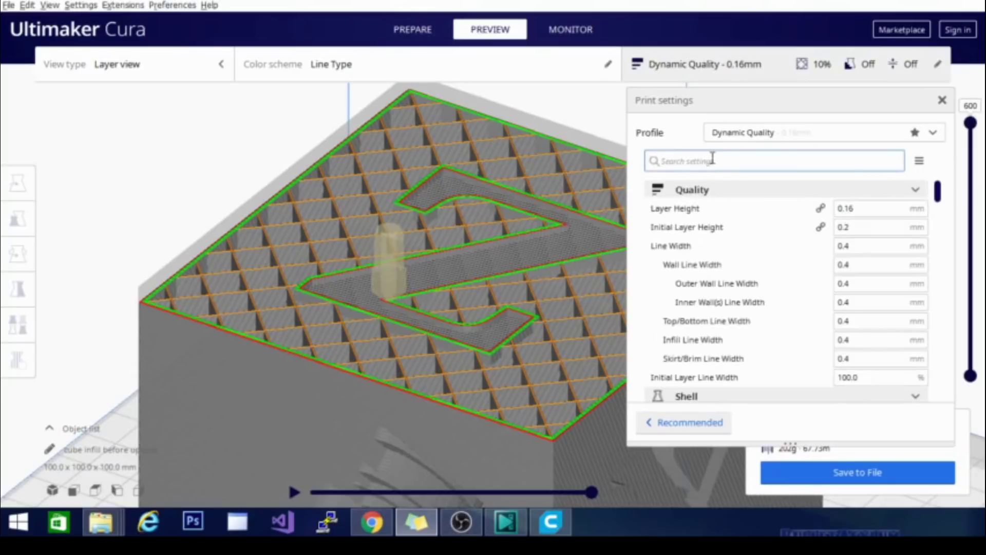
text(shor)
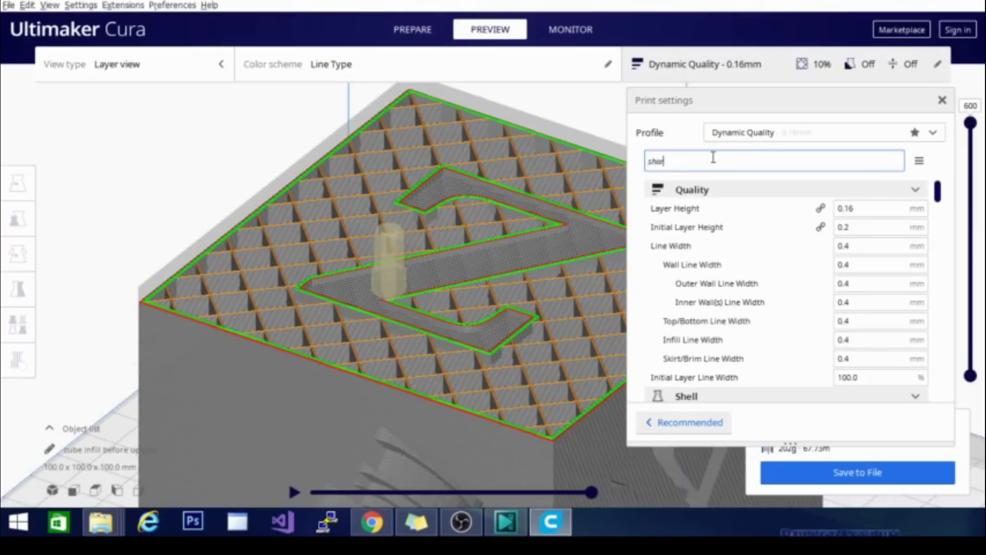
text(ed)
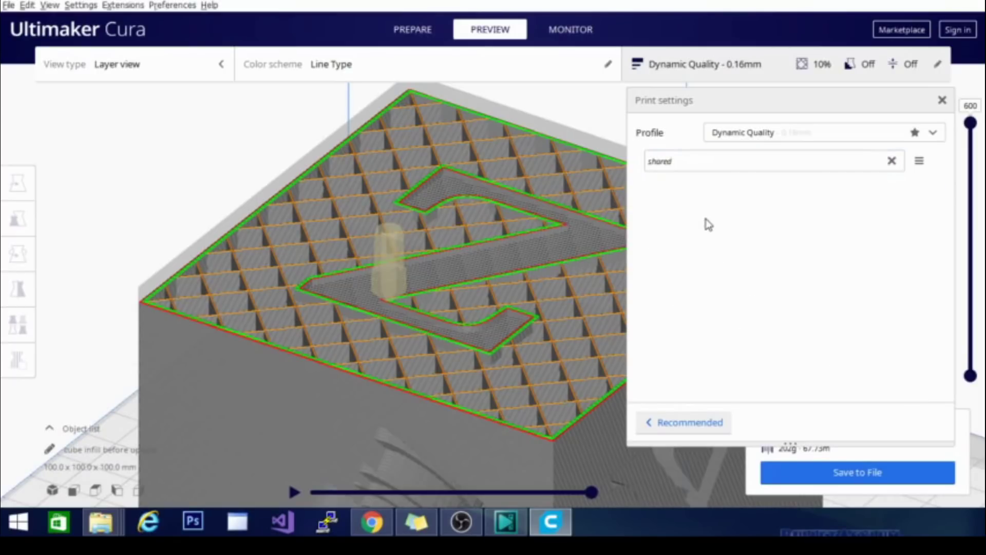
key(BackSpace)
key(BackSpace)
key(BackSpace)
key(BackSpace)
key(BackSpace)
key(BackSpace)
click(892, 161)
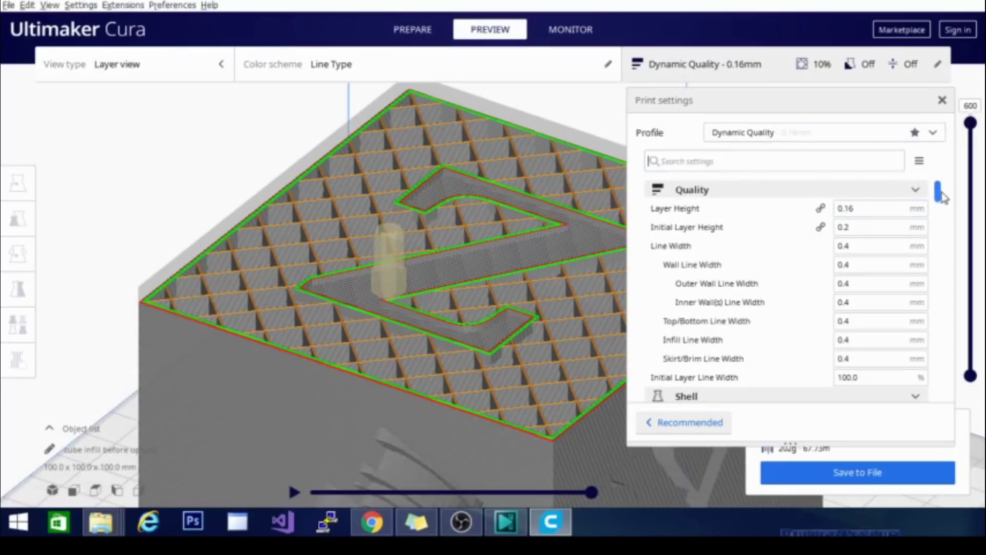
Scroll the settings list down and collapse the Dual Extrusion category.
drag(937, 193, 940, 379)
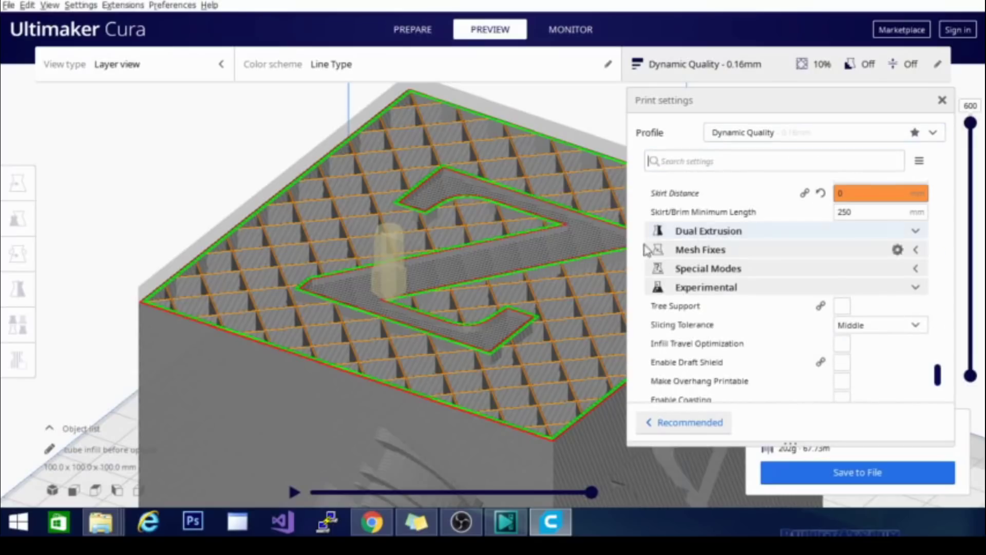
click(670, 237)
Close the print settings, select the cube to show its X/Y/Z position, and orbit to a front view.
click(942, 99)
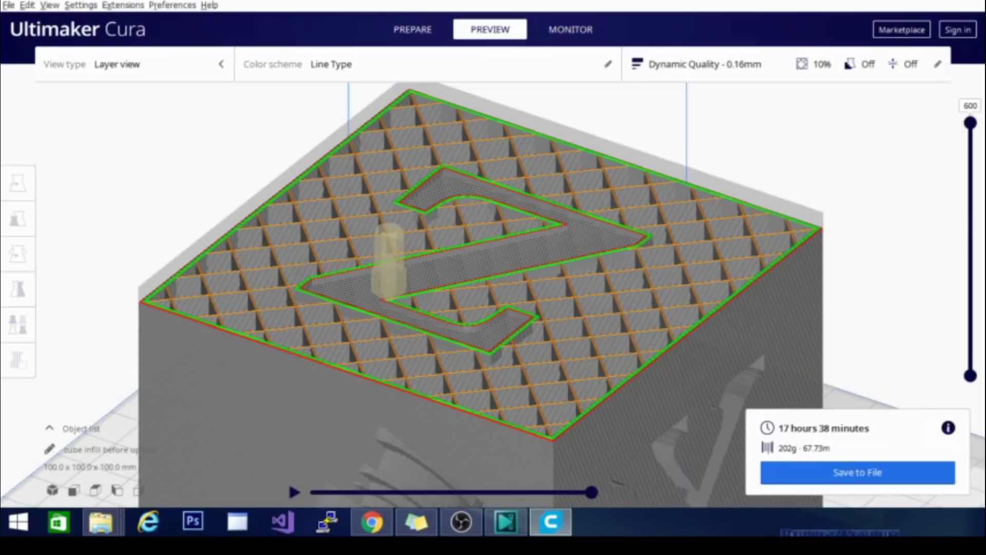
click(416, 522)
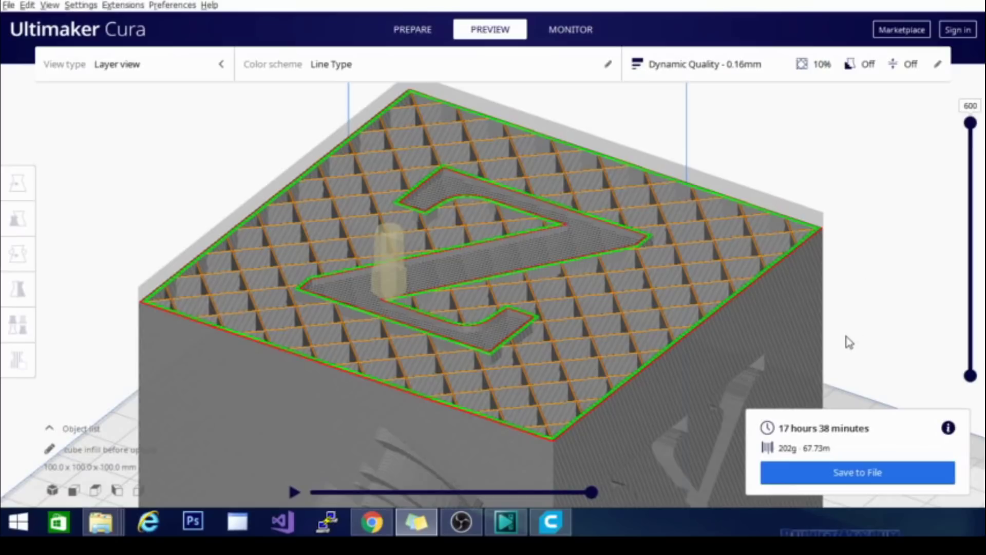
click(739, 326)
scroll(740, 330, down, 3)
right_drag(741, 331, 713, 332)
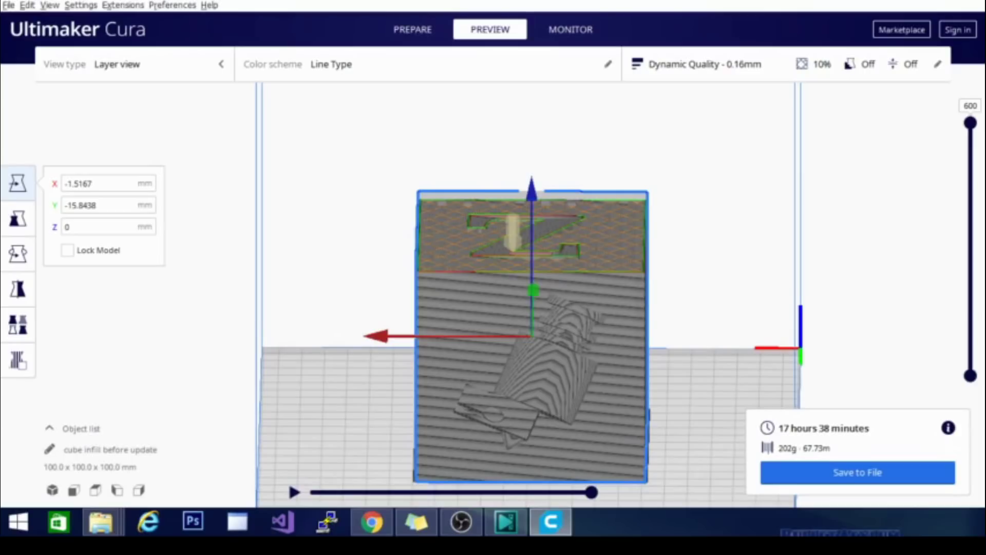
key(alt+Tab)
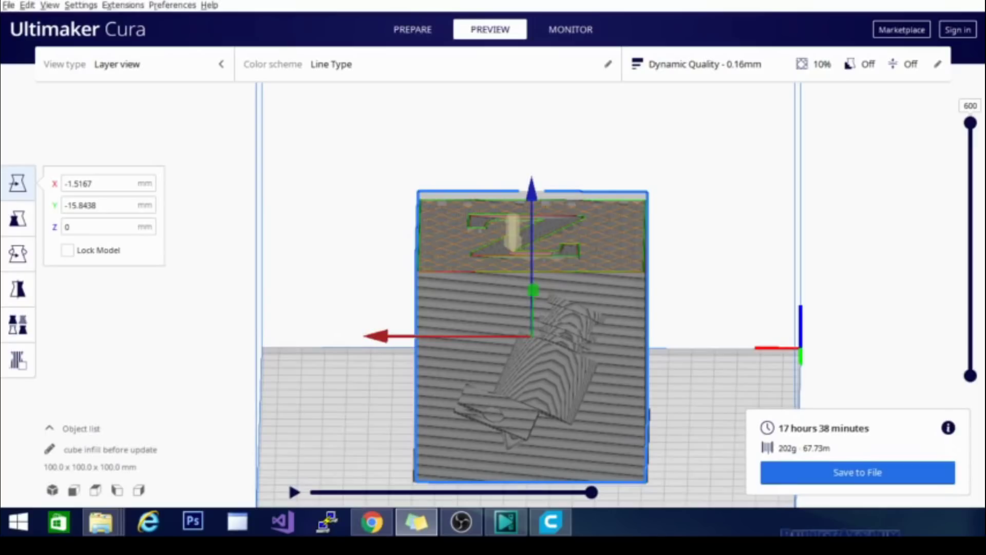
click(890, 32)
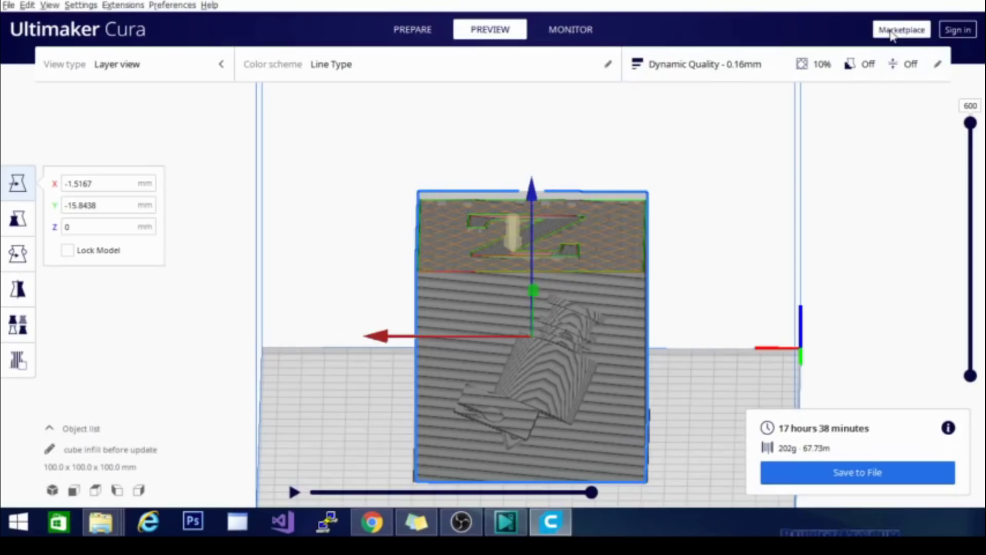
Open the Marketplace on its Plugins tab and move its window slightly down.
click(889, 31)
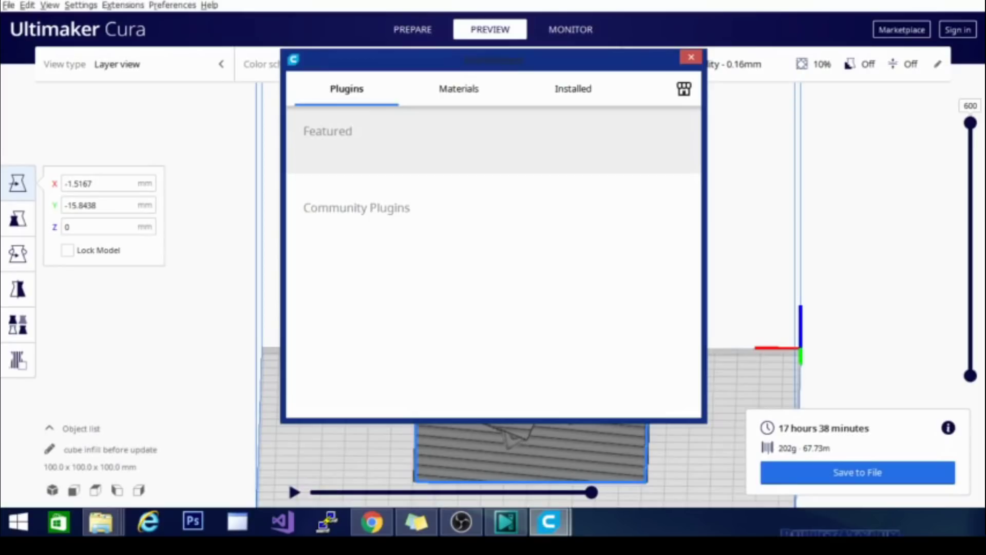
key(alt+Tab)
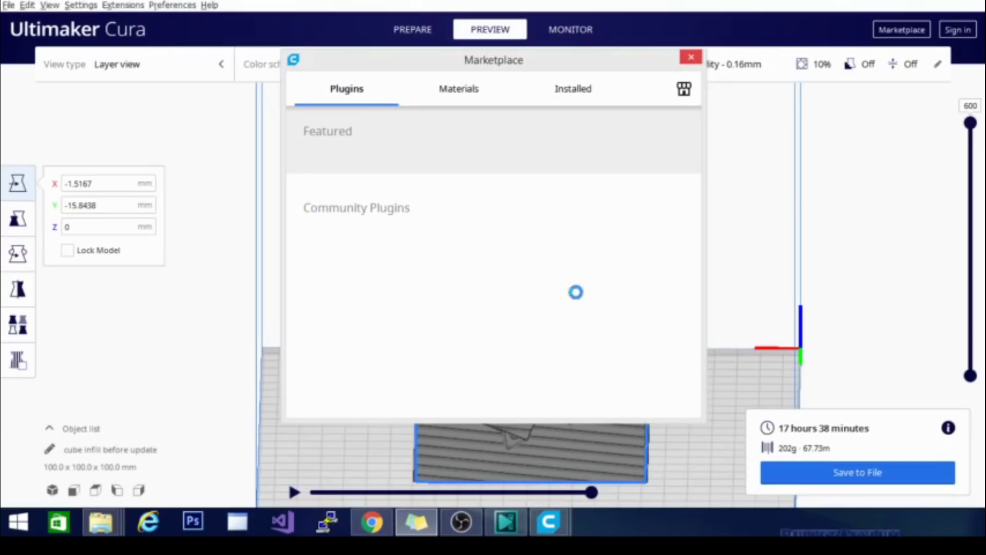
drag(518, 64, 520, 87)
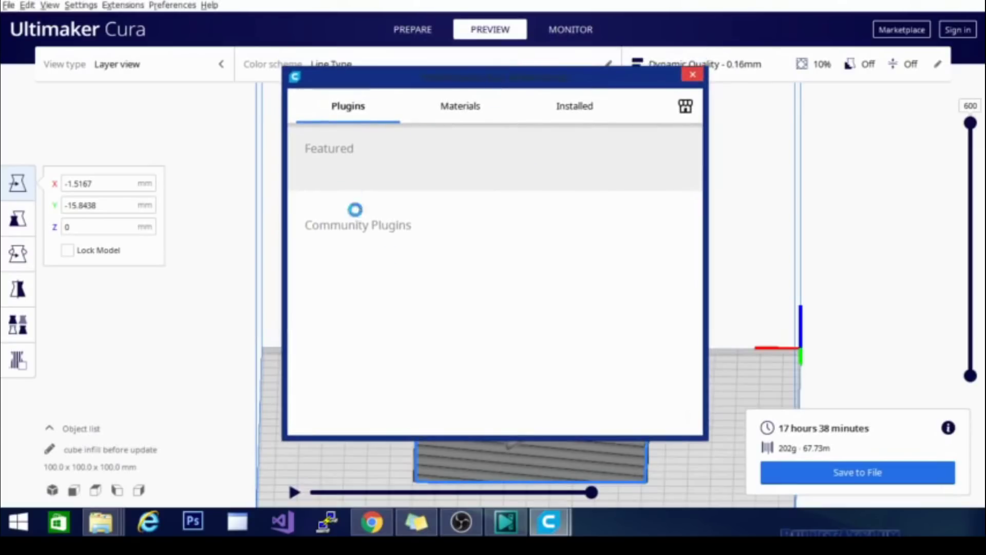